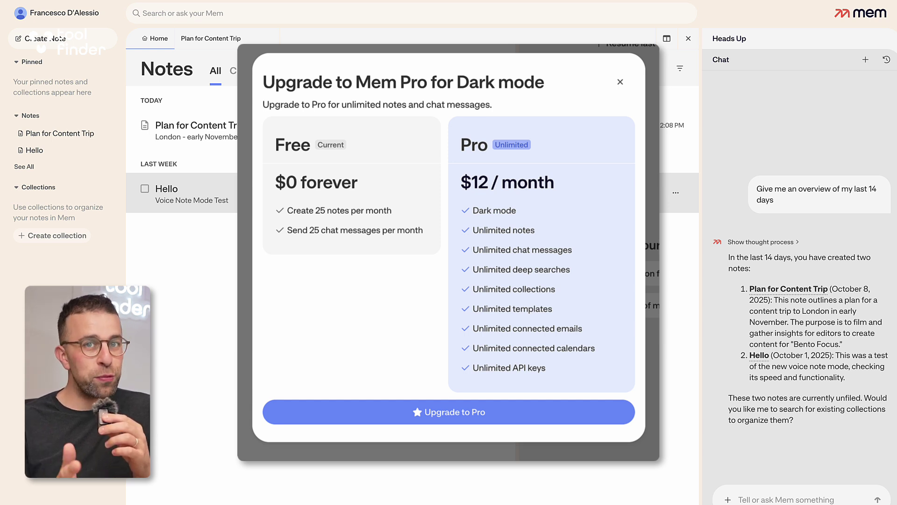
Step: Open Plan for Content Trip in split view beside the Notes list and refresh Heads Up
key(Escape)
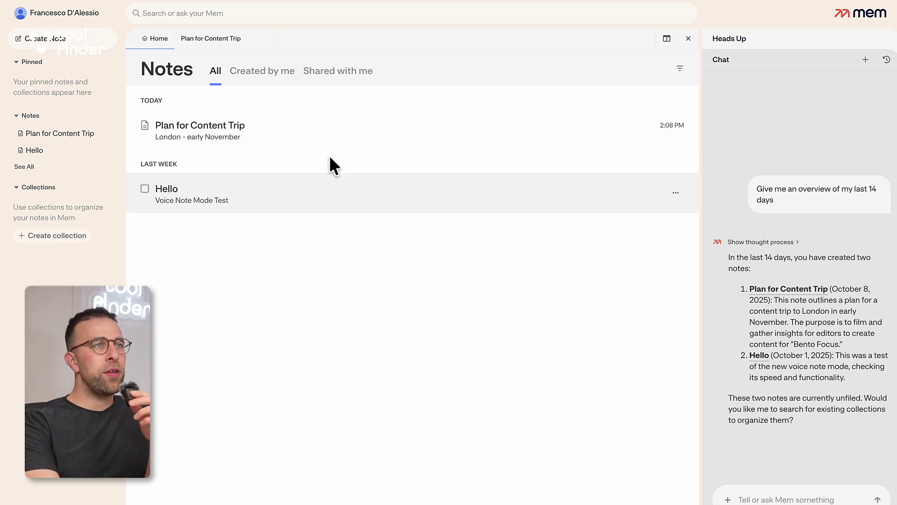
mouse_move(210, 38)
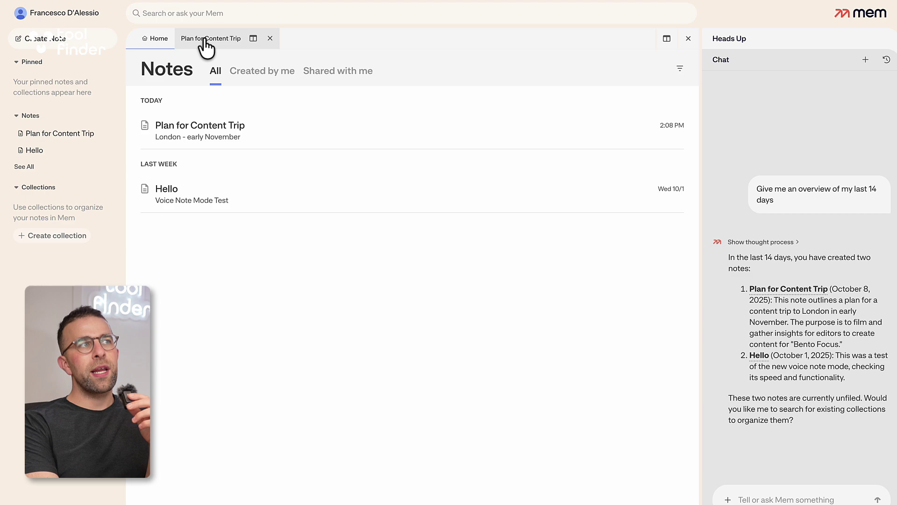
click(225, 42)
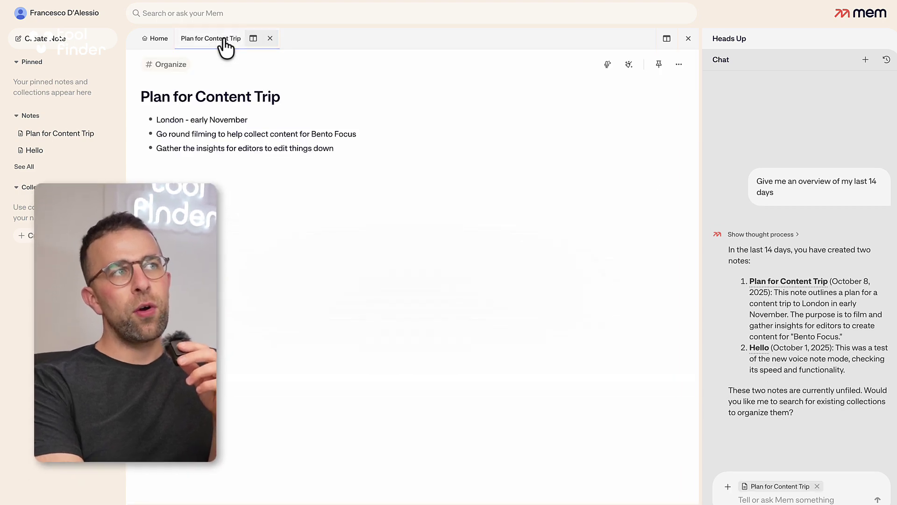
click(154, 41)
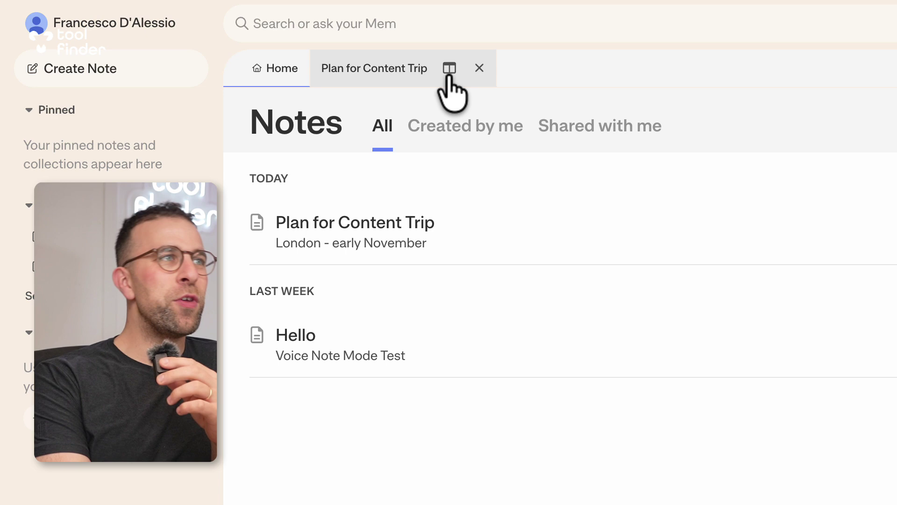
click(449, 69)
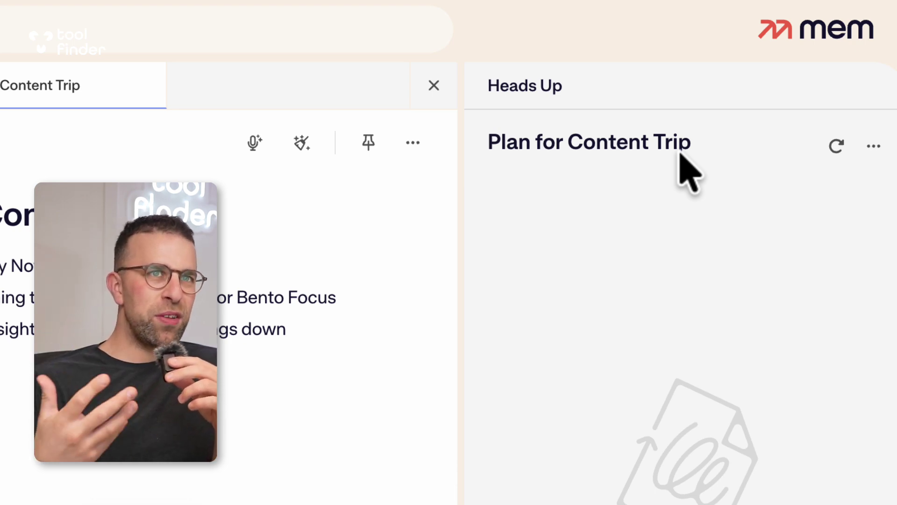
click(839, 143)
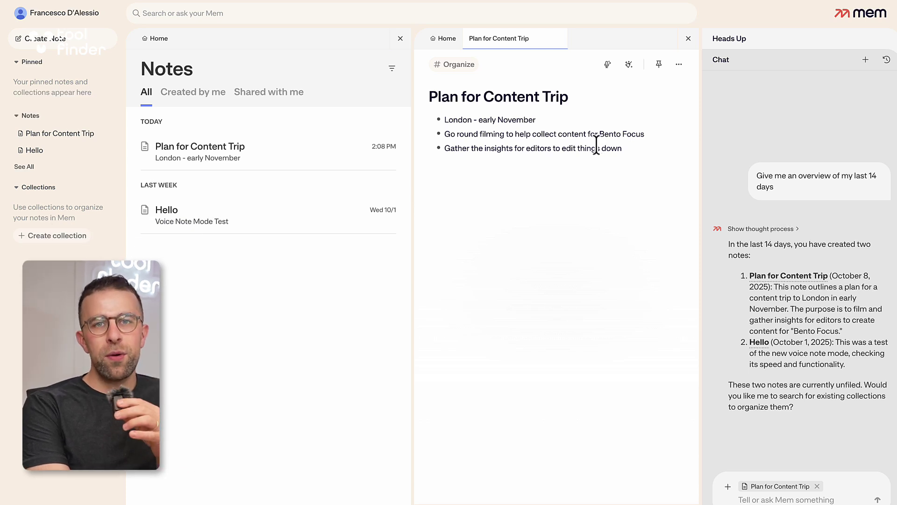
Step: Open Hello in the left pane and dictate Bento Focus poster and promotion bullets into the plan
click(276, 223)
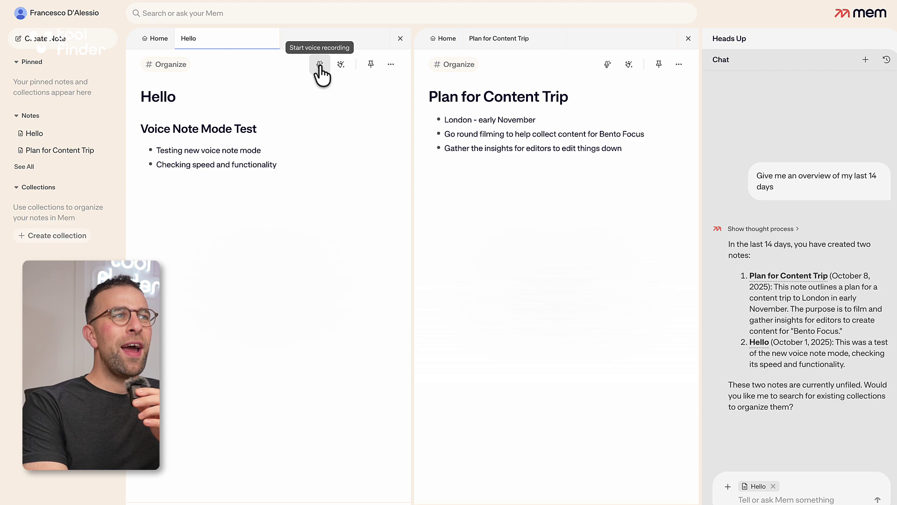
click(608, 65)
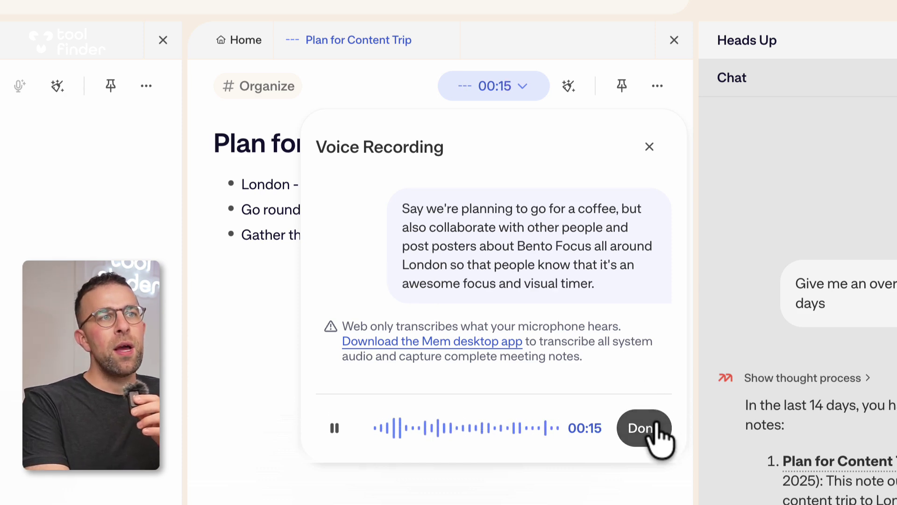
click(656, 426)
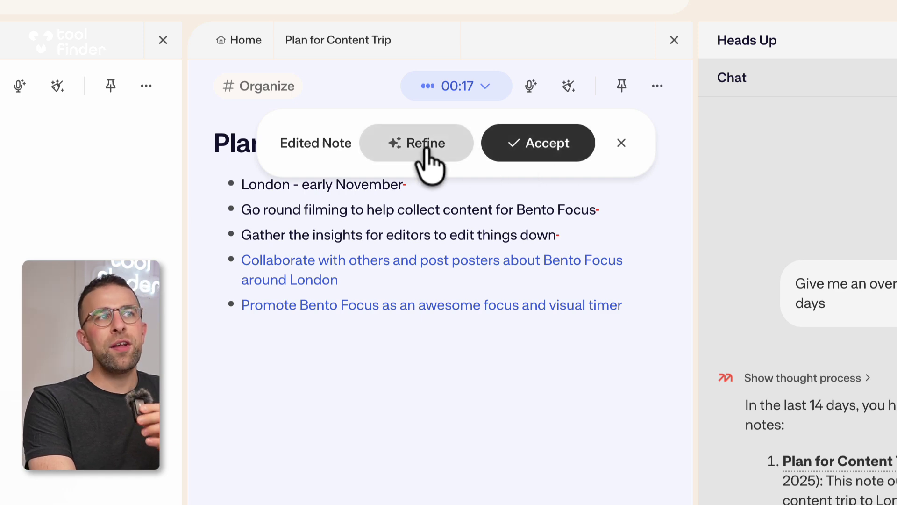
click(537, 145)
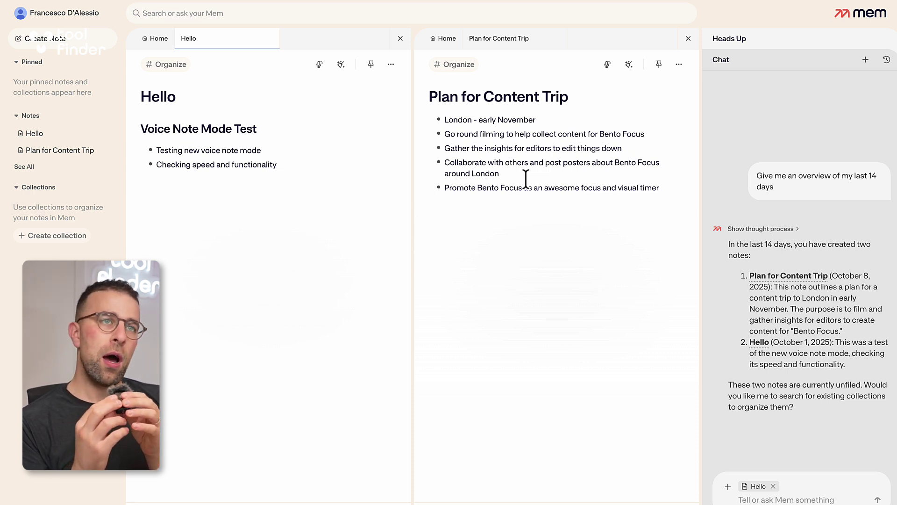
Step: Apply Clean Up to the trip note and accept the tidied Trip Details and Objectives
click(629, 65)
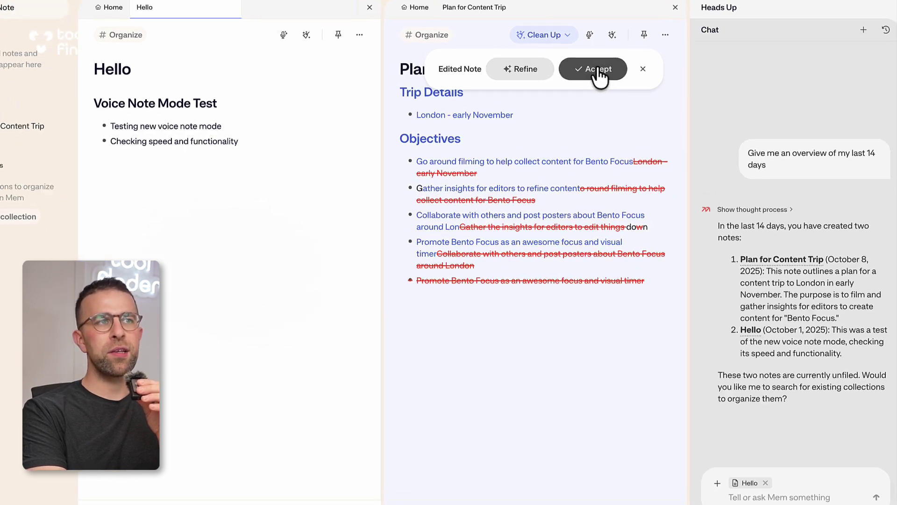
click(615, 96)
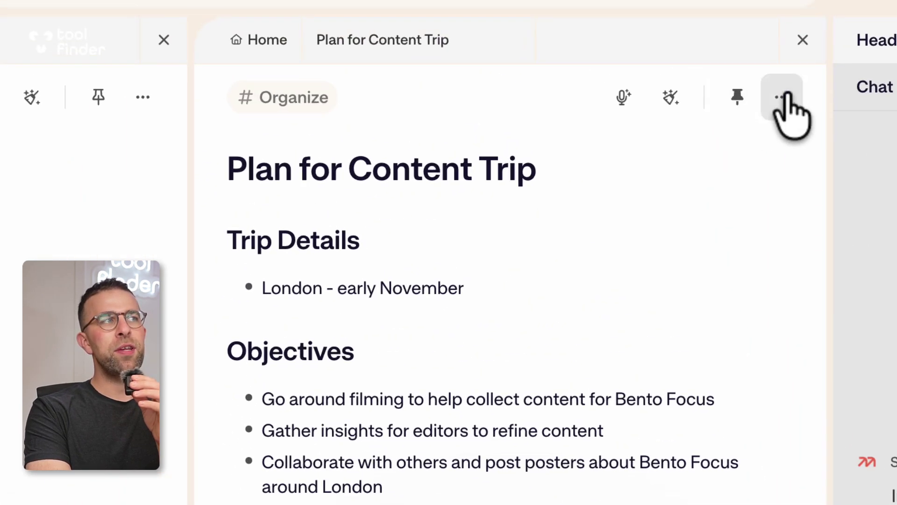
Step: Pin Plan for Content Trip from its more-actions menu
click(787, 96)
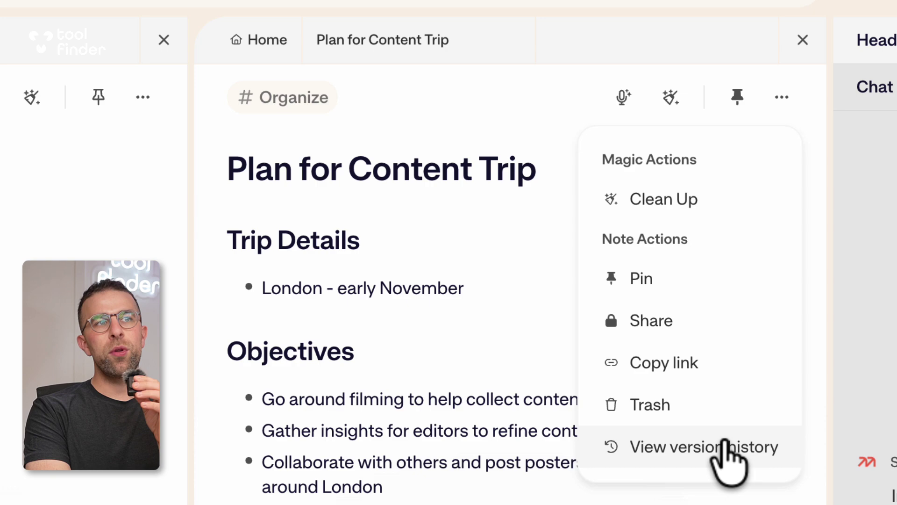
click(694, 323)
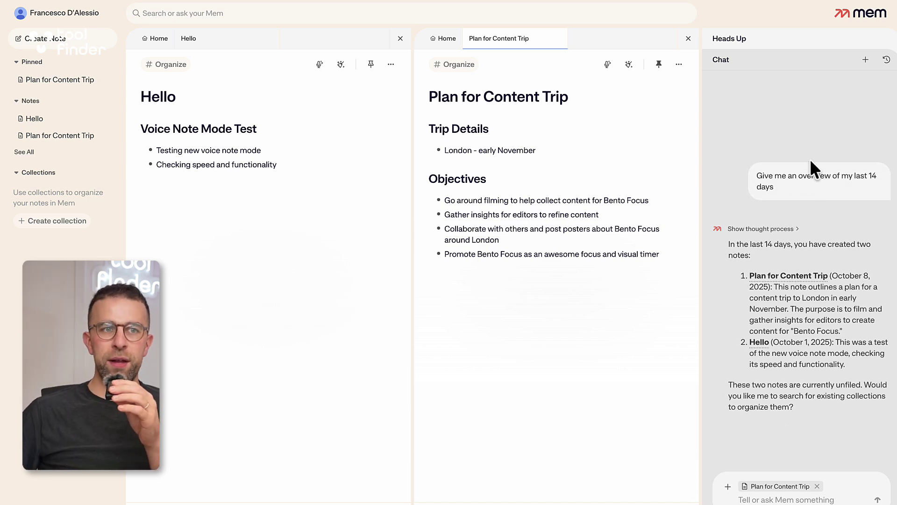
mouse_move(806, 323)
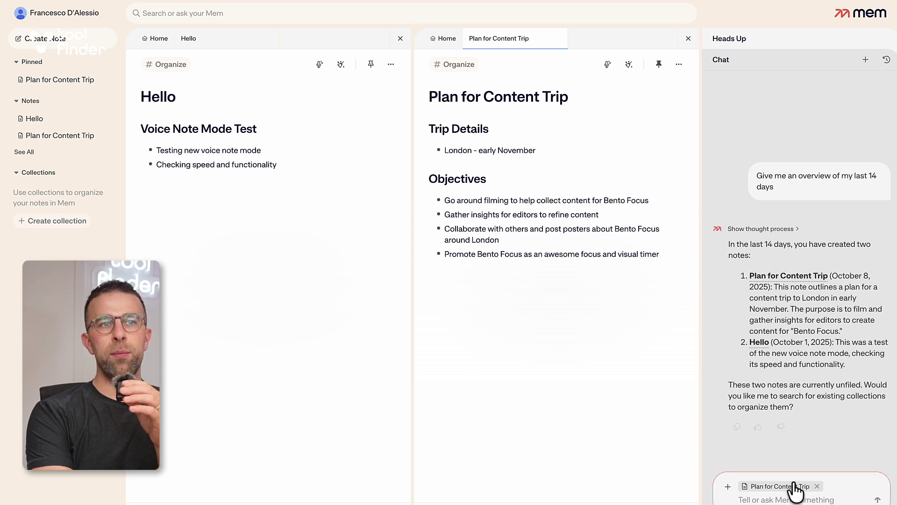
click(728, 487)
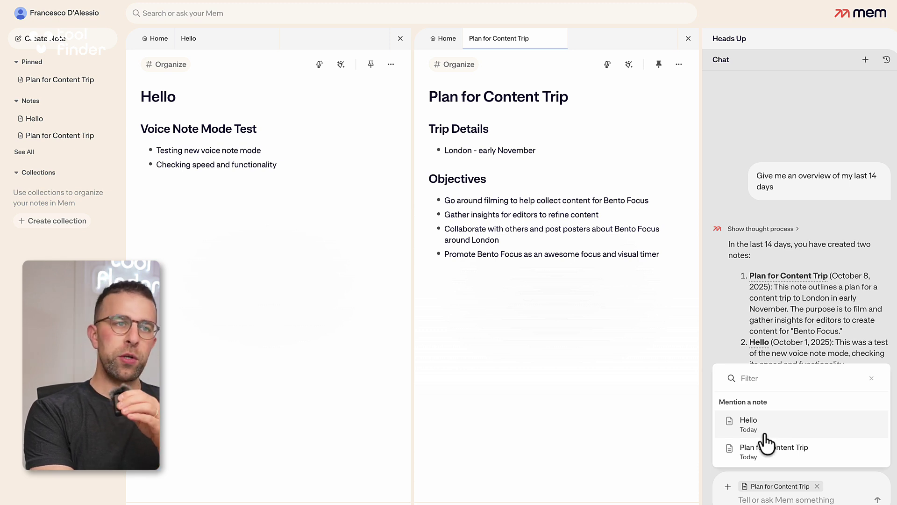
click(828, 493)
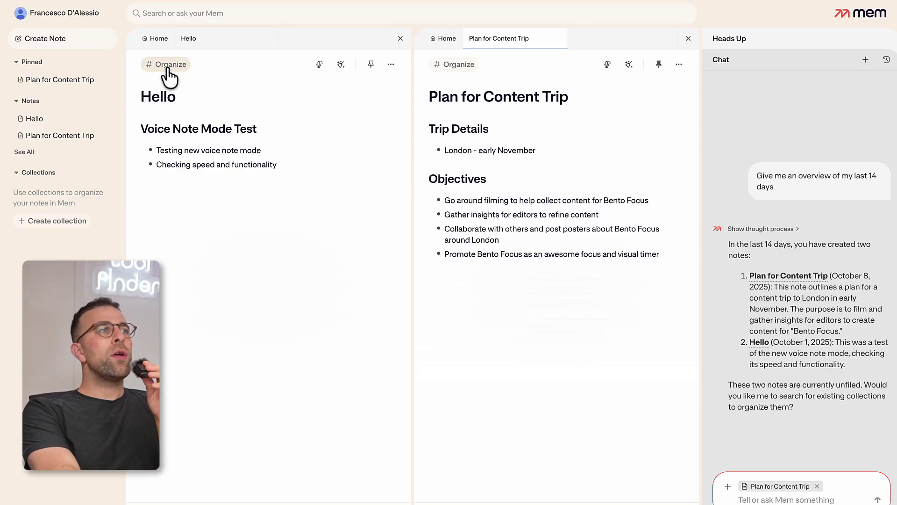
Step: Have Mem auto-organize the Hello and Plan for Content notes into collections
click(169, 70)
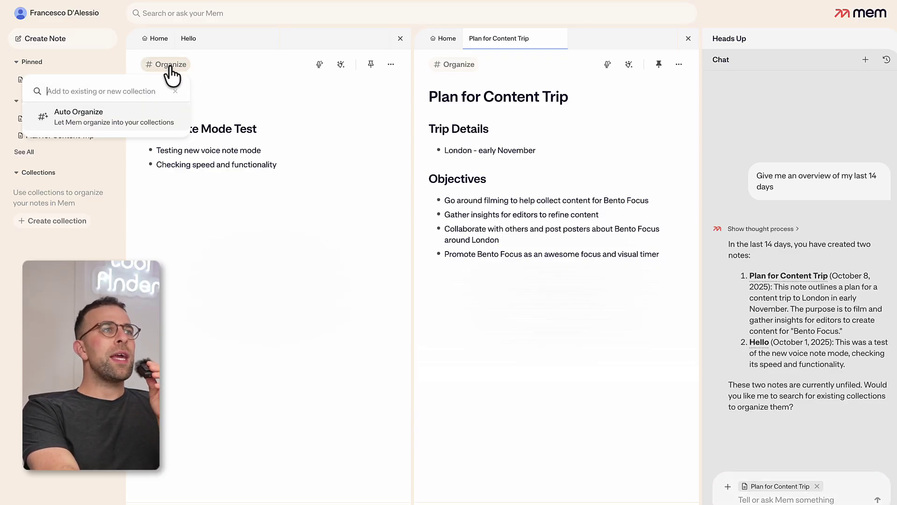
click(151, 124)
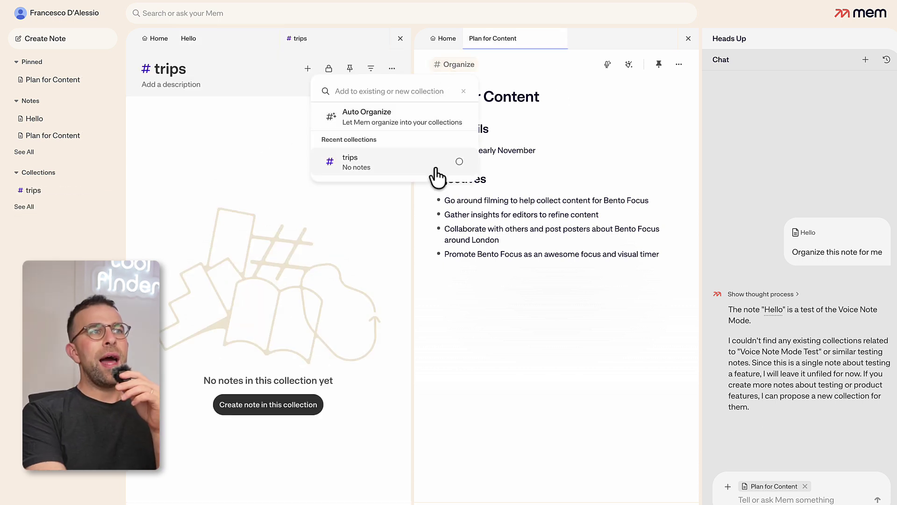
click(432, 123)
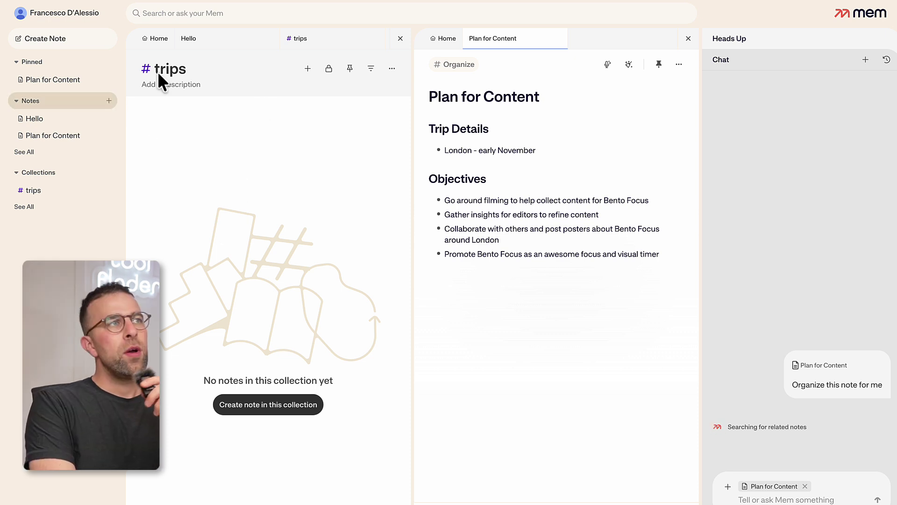
Step: Start a new note and close the trips pane with its three tabs
click(440, 41)
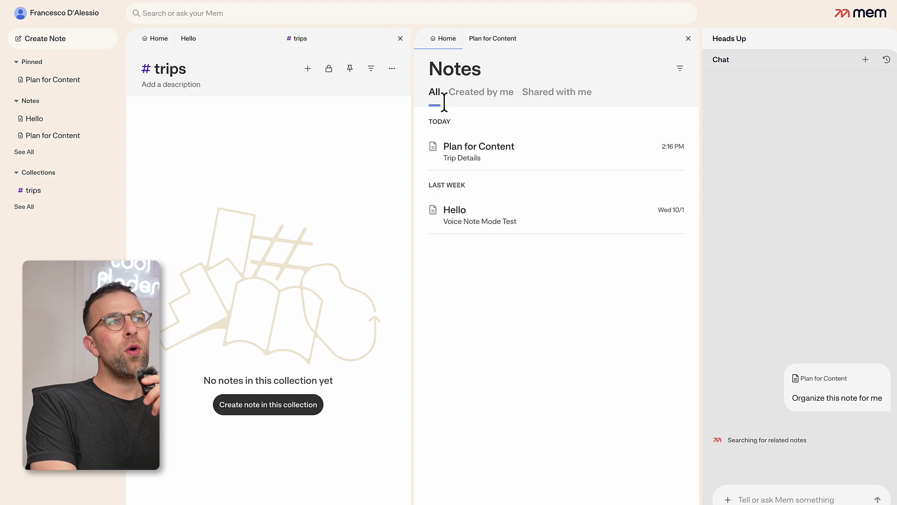
click(59, 39)
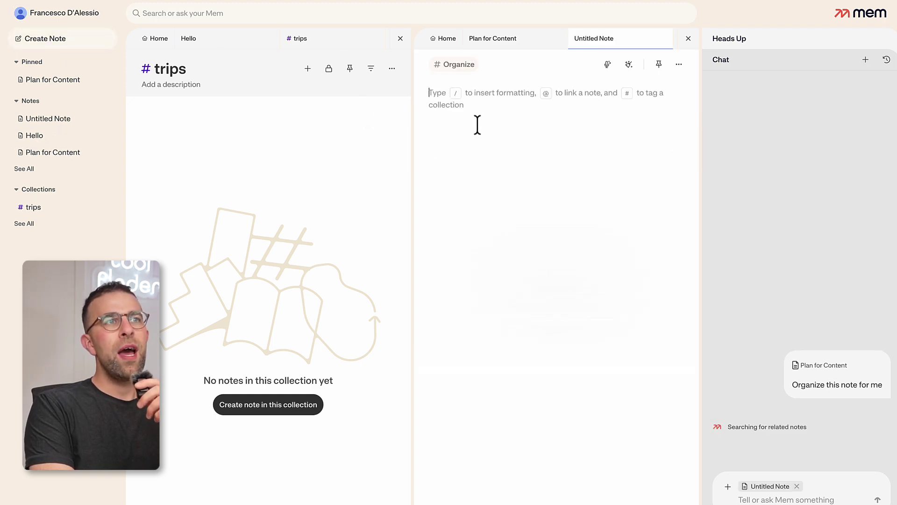
click(401, 39)
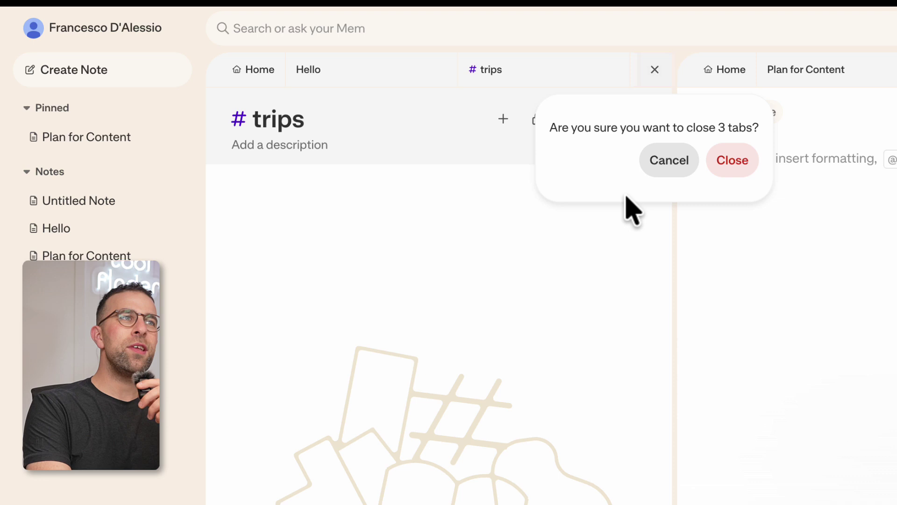
click(797, 178)
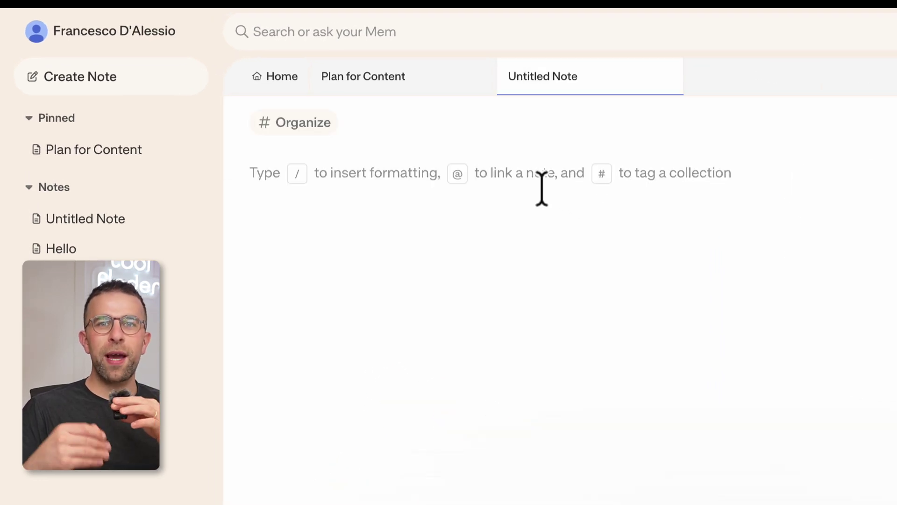
Step: Title the new note 'xcbxcbcxb' and format it as an H1 heading
text(xcbxcbcxb)
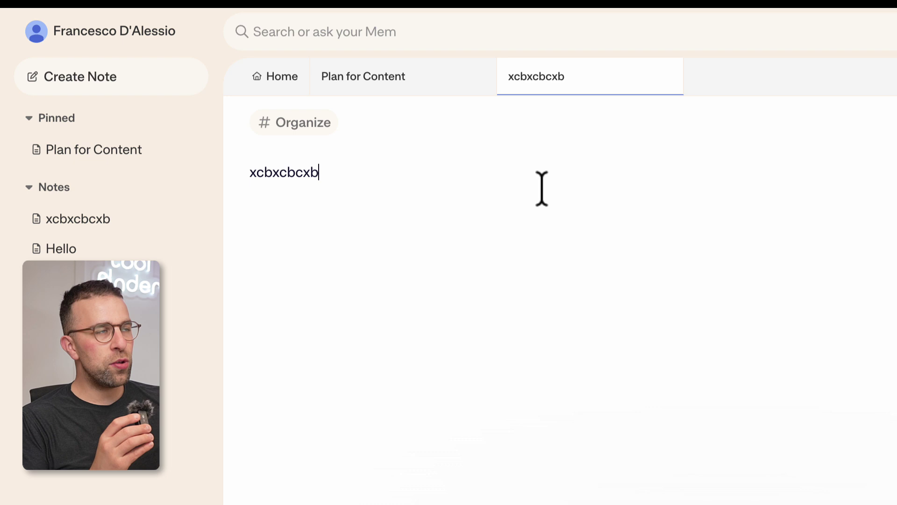
key(ctrl+a)
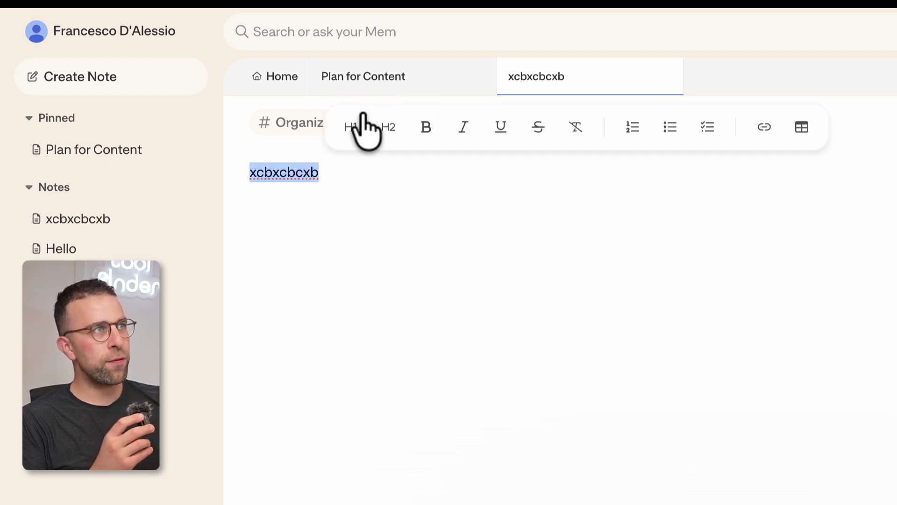
click(354, 132)
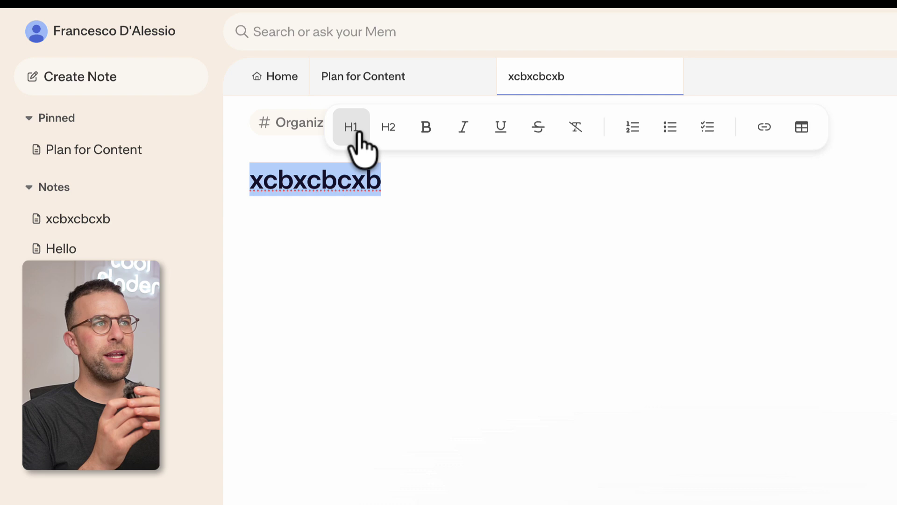
Step: On a new line, try the @ and / menus, then remove the chat's attached note
click(482, 185)
key(Return)
text(@)
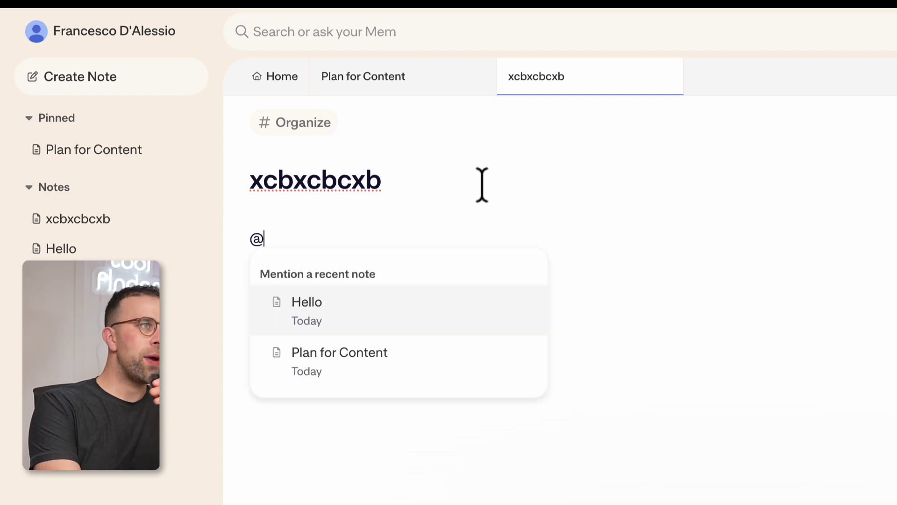
key(BackSpace)
text(/)
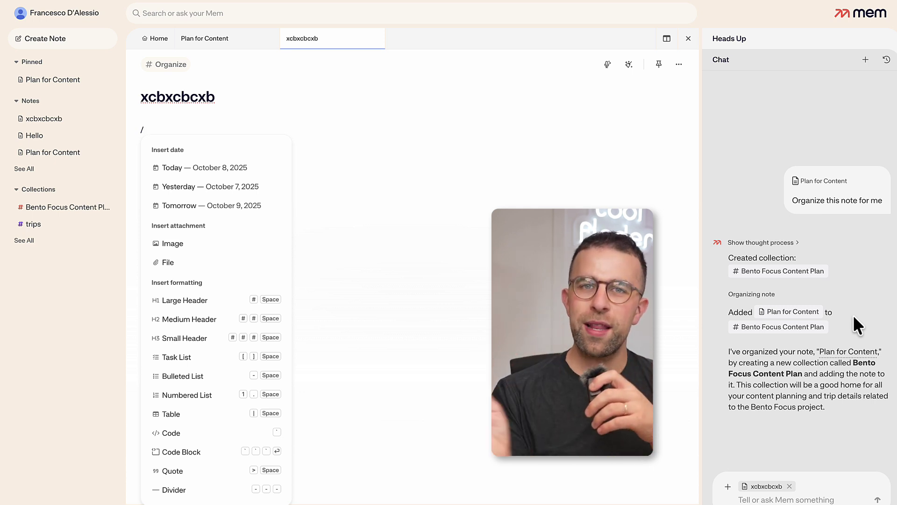
mouse_move(806, 378)
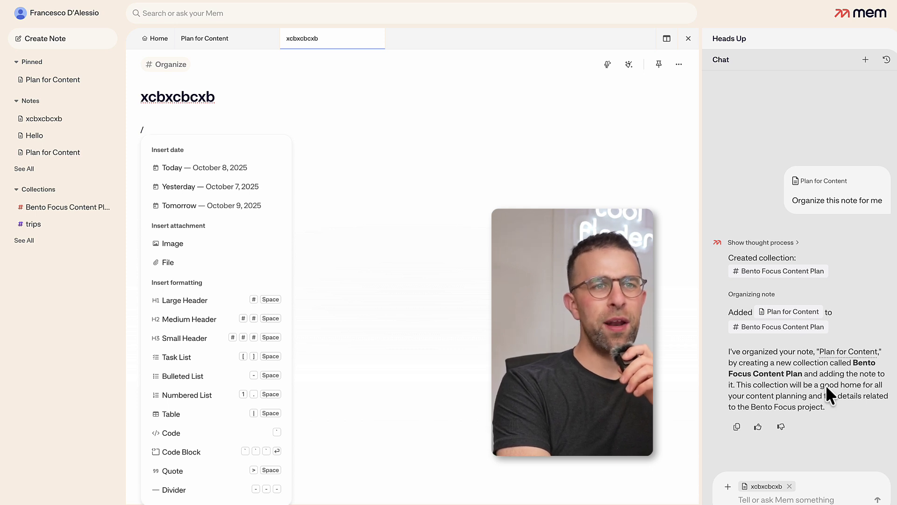
click(789, 486)
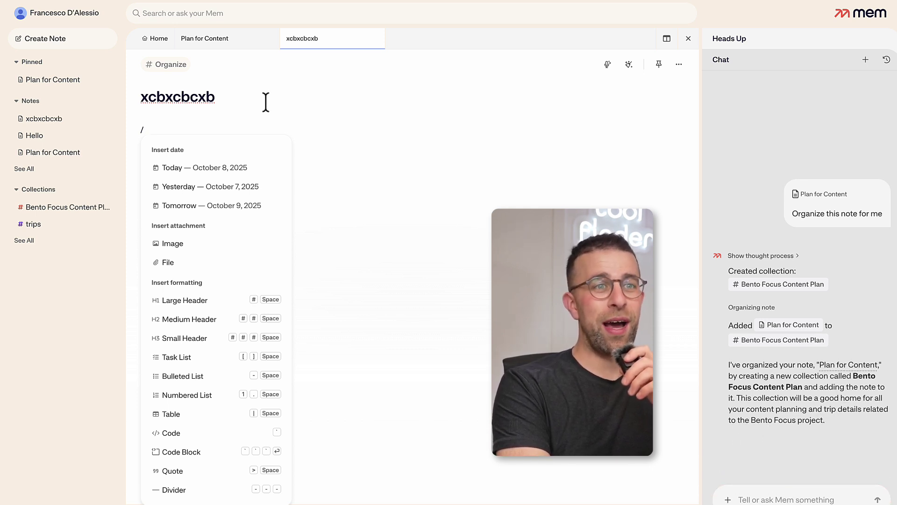
Step: View integrations, try Dark mode, dismiss the upgrade offer, and open account Settings
click(82, 95)
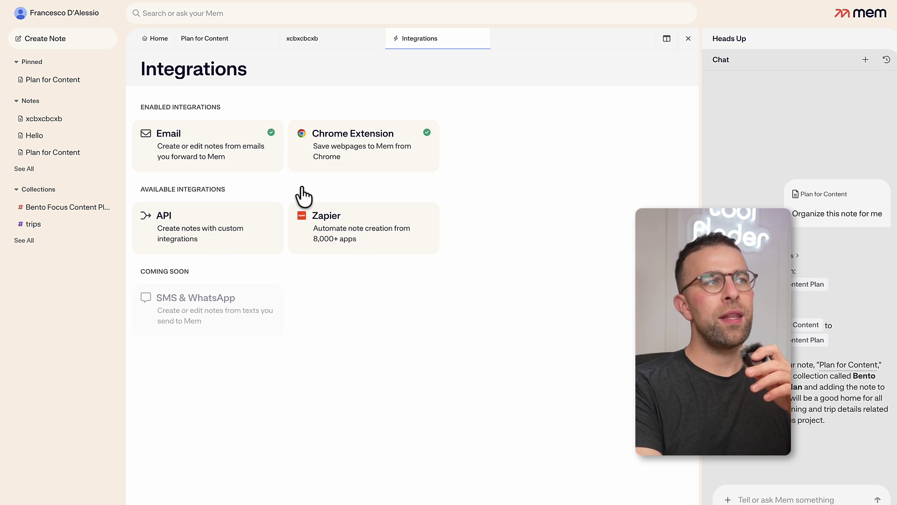
click(50, 14)
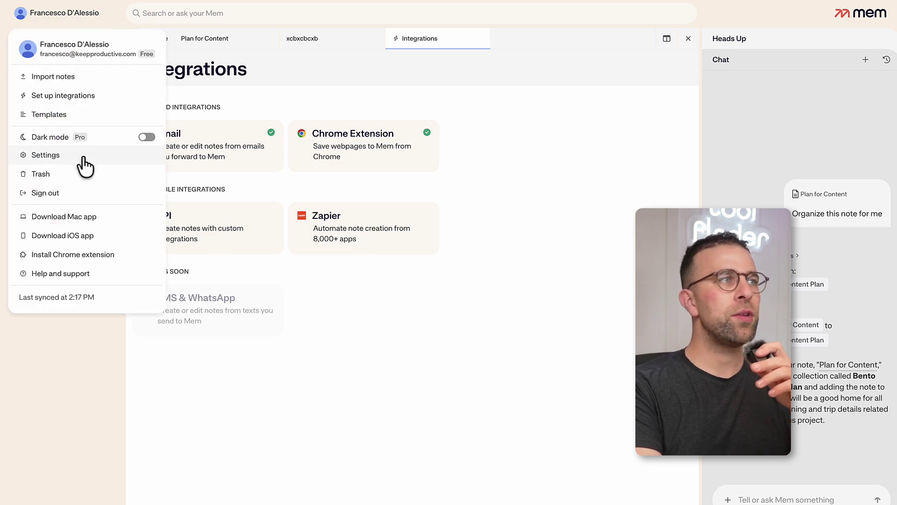
click(146, 137)
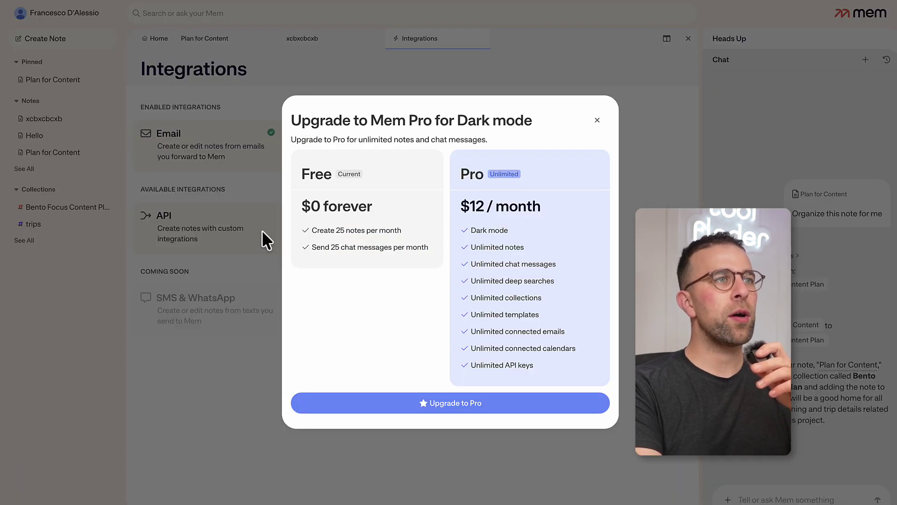
click(598, 120)
click(28, 13)
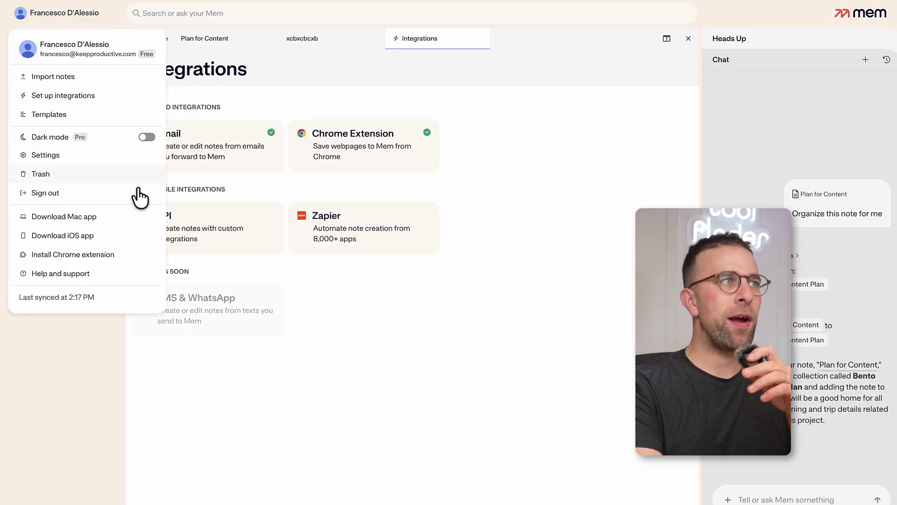
click(126, 152)
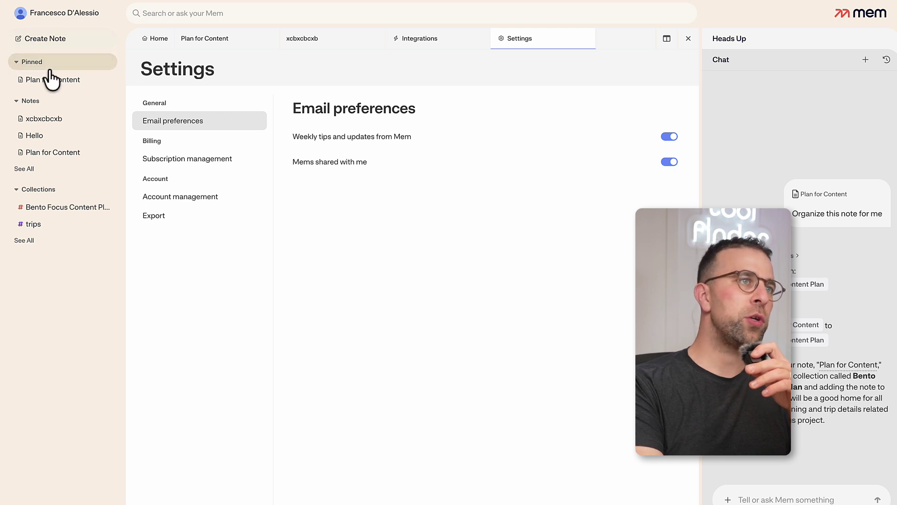
click(65, 13)
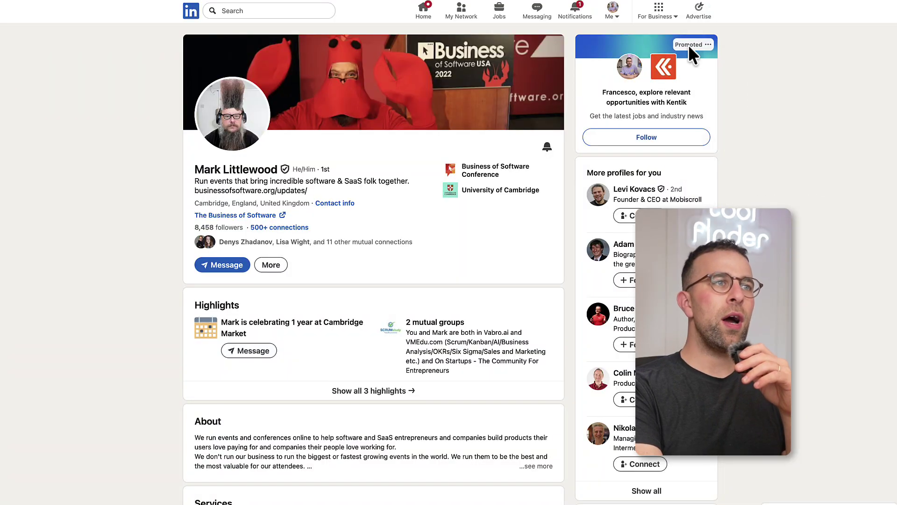
Step: Clip Mark Littlewood's LinkedIn profile into Mem with the pinned Mem extension icon
click(776, 2)
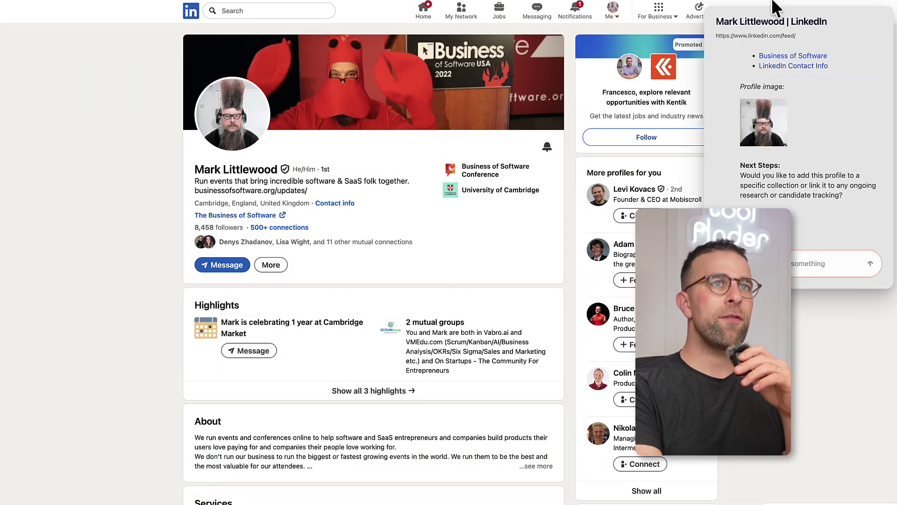